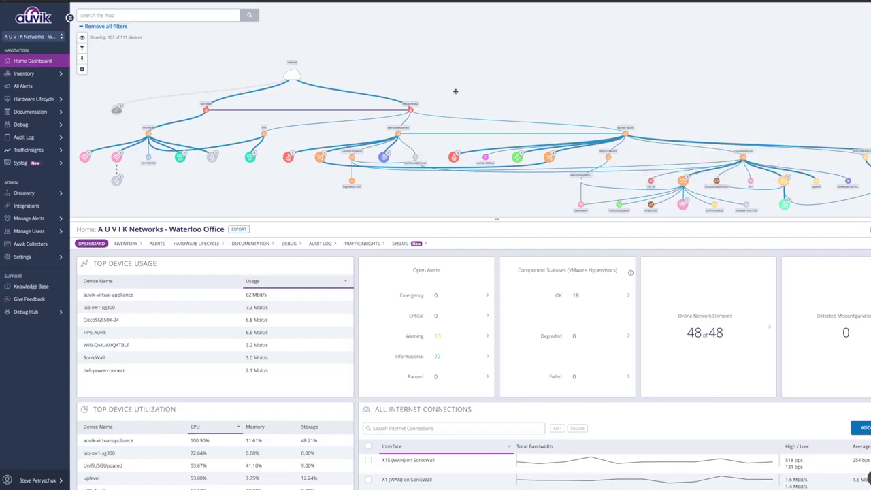
Show the map search help listing searchable fields such as device name, vendor and IP address.
{"action": "left_click", "coordinate": [196, 15]}
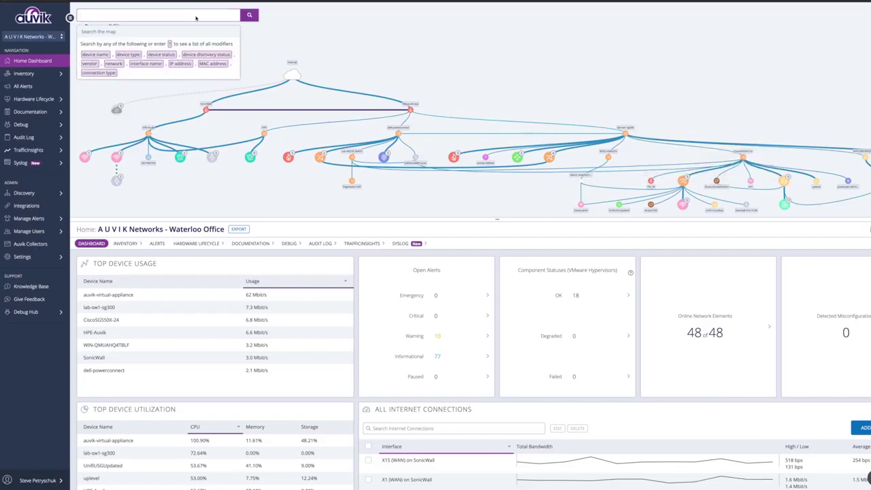
{"action": "type", "text": "vlan 70"}
{"action": "left_click", "coordinate": [157, 53]}
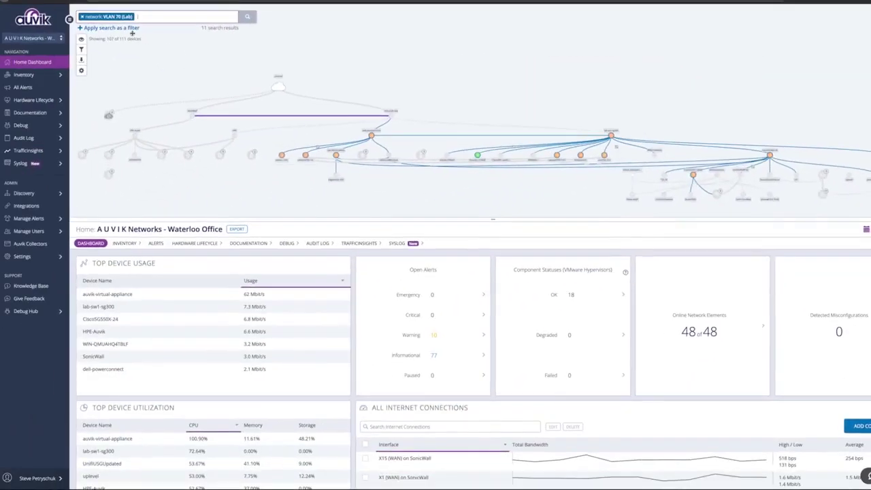
{"action": "left_click", "coordinate": [81, 17]}
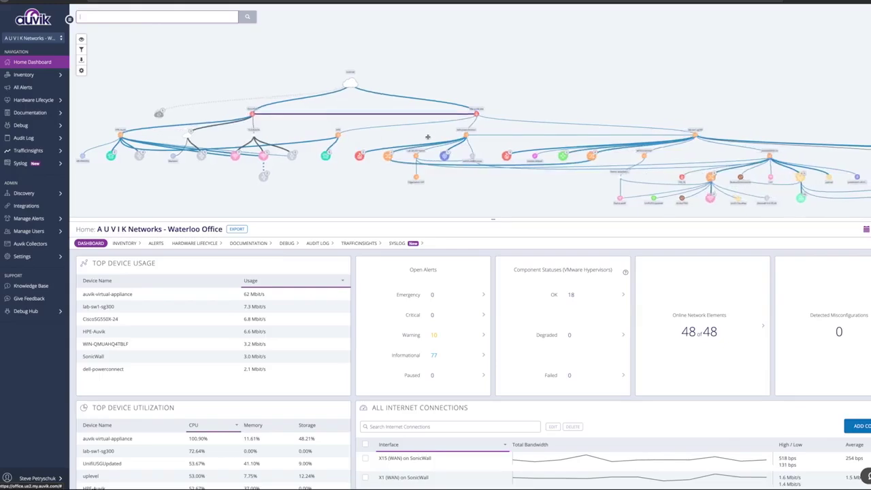
{"action": "mouse_move", "coordinate": [178, 217]}
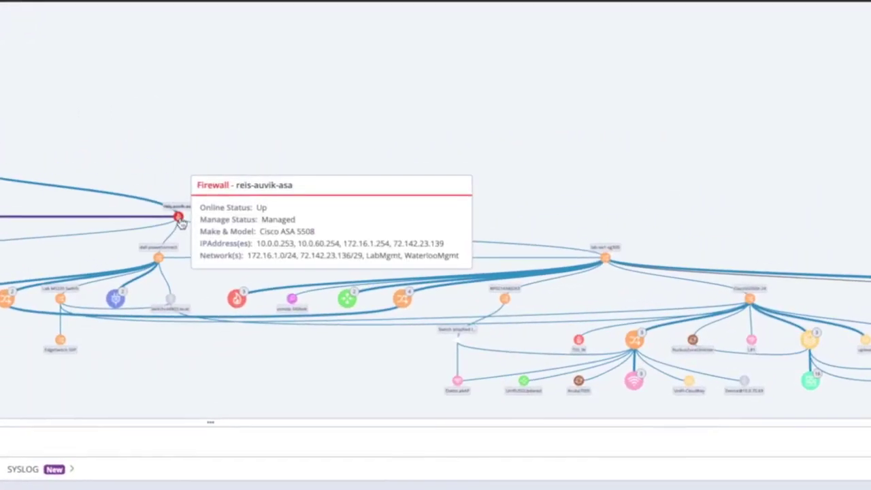
{"action": "left_click", "coordinate": [178, 217]}
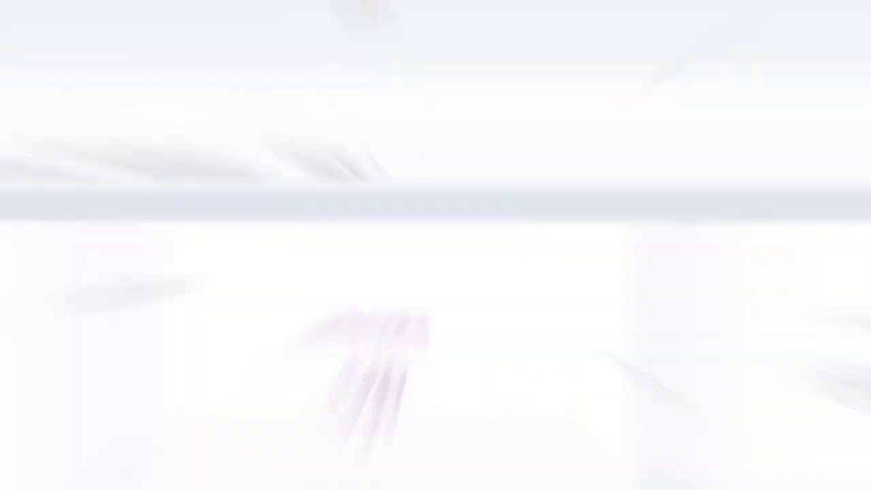
Filter Device Lifecycle Status to 'asa' (ASA 5505), then open the reis-auvik-asa firewall dashboard.
{"action": "left_click", "coordinate": [60, 100]}
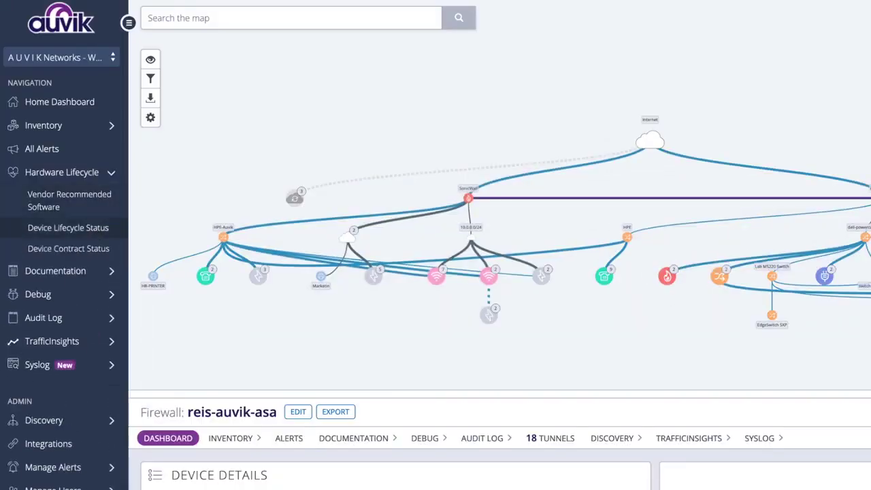
{"action": "left_click", "coordinate": [68, 227]}
{"action": "left_click", "coordinate": [95, 319]}
{"action": "type", "text": "asa"}
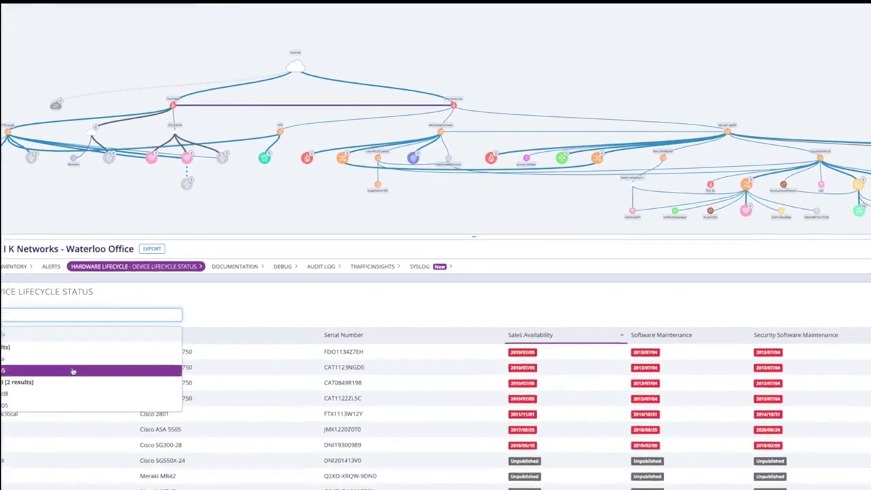
{"action": "left_click", "coordinate": [72, 371]}
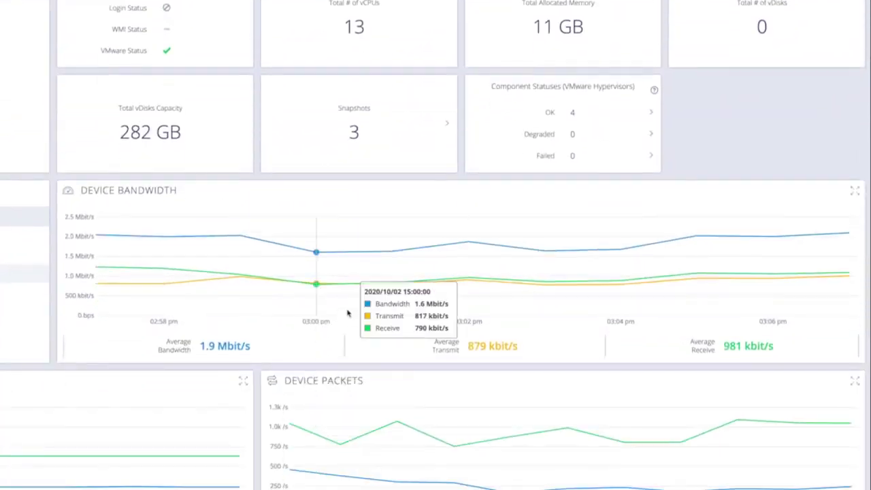
{"action": "mouse_move", "coordinate": [445, 176]}
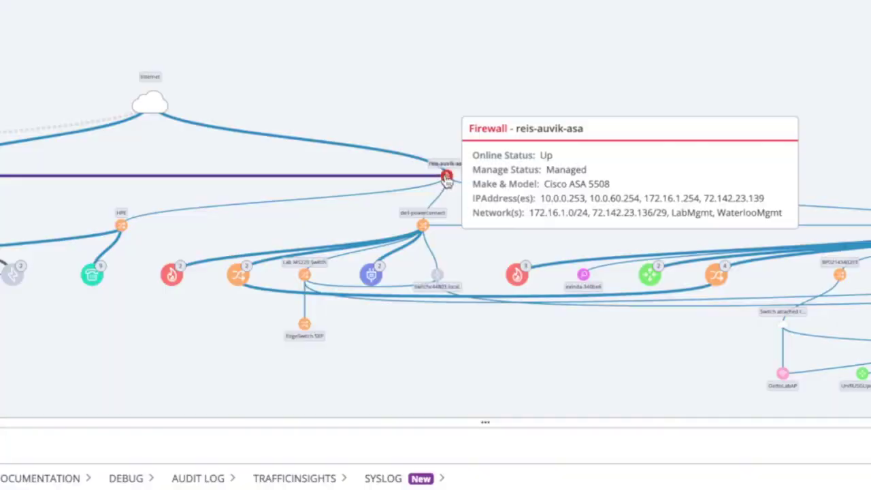
{"action": "left_click", "coordinate": [446, 178]}
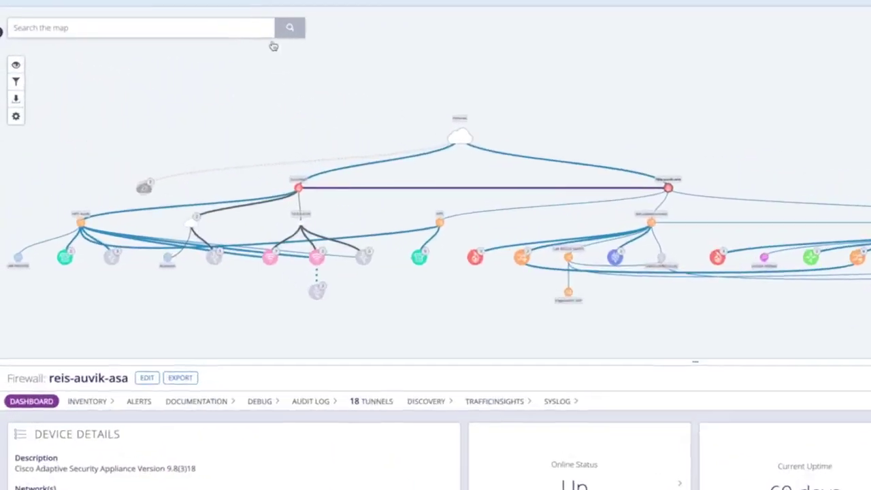
{"action": "left_click", "coordinate": [204, 28]}
Filter the map to hypervisor devices with 'hypervi' and set the dashboard range to last month.
{"action": "type", "text": "hypervi"}
{"action": "left_click", "coordinate": [43, 128]}
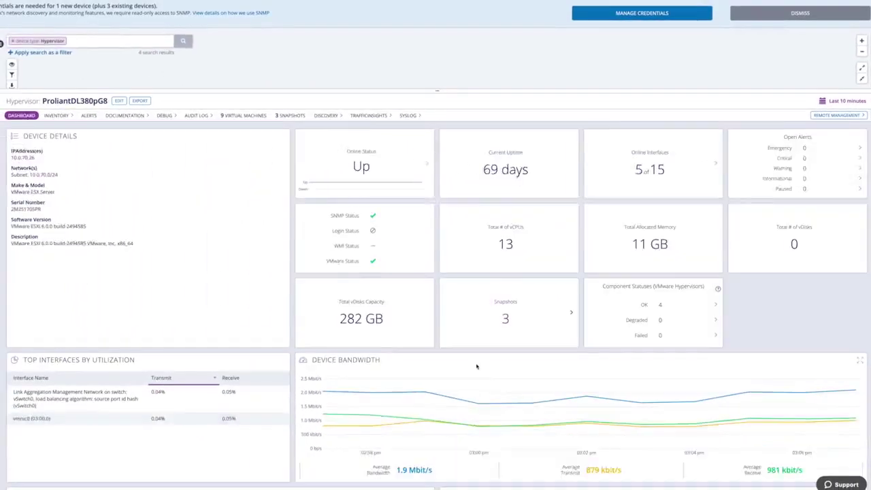
{"action": "scroll", "coordinate": [475, 368], "scroll_direction": "down", "scroll_amount": 3}
{"action": "scroll", "coordinate": [476, 367], "scroll_direction": "down", "scroll_amount": 1}
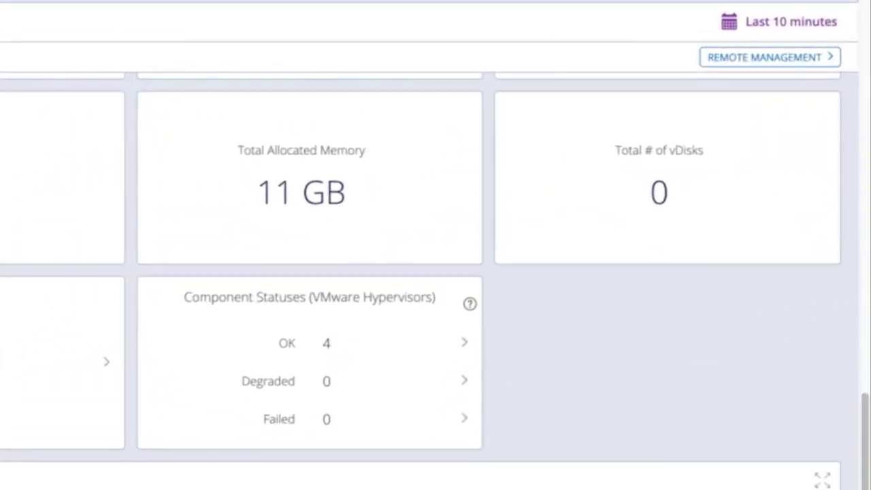
{"action": "left_click", "coordinate": [802, 23]}
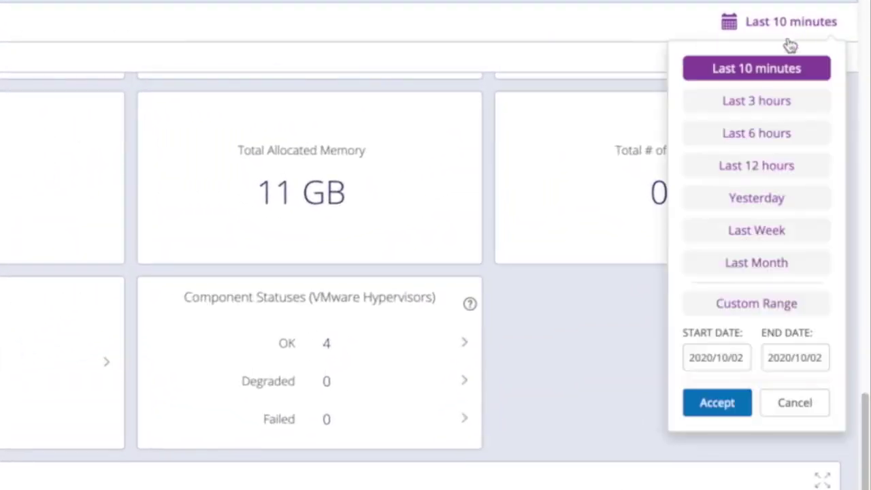
{"action": "left_click", "coordinate": [767, 272]}
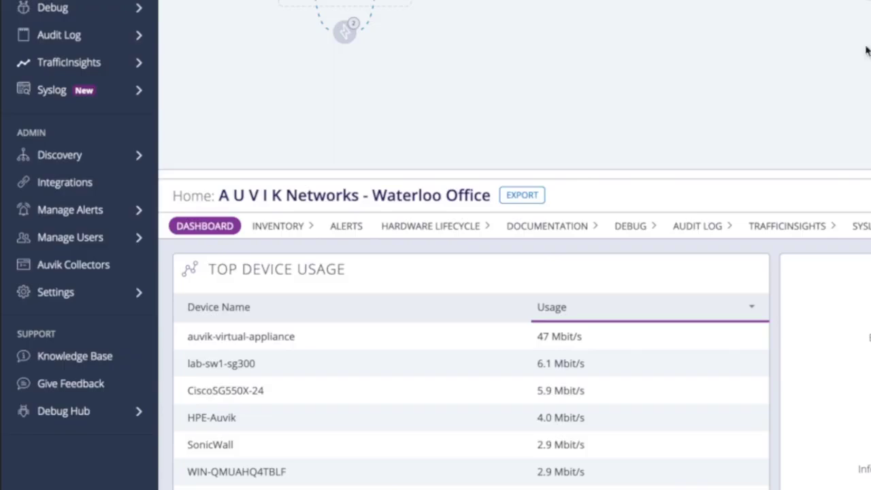
Page through the Manage Alerts list, then open the dell-powerconnect switch's device page.
{"action": "left_click", "coordinate": [68, 212]}
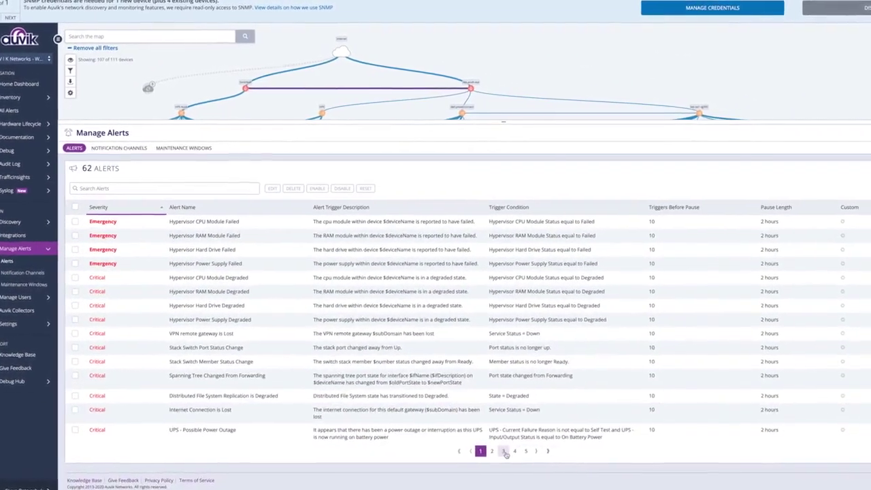
{"action": "left_click", "coordinate": [504, 450]}
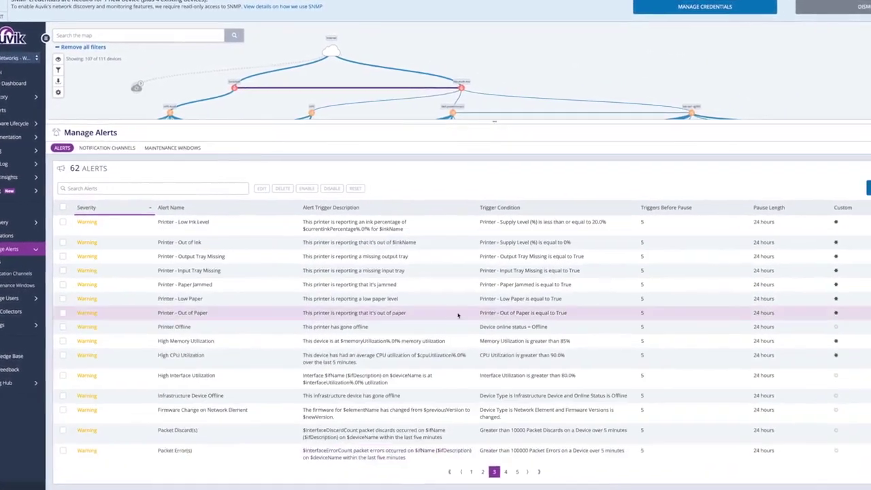
{"action": "left_click", "coordinate": [495, 455]}
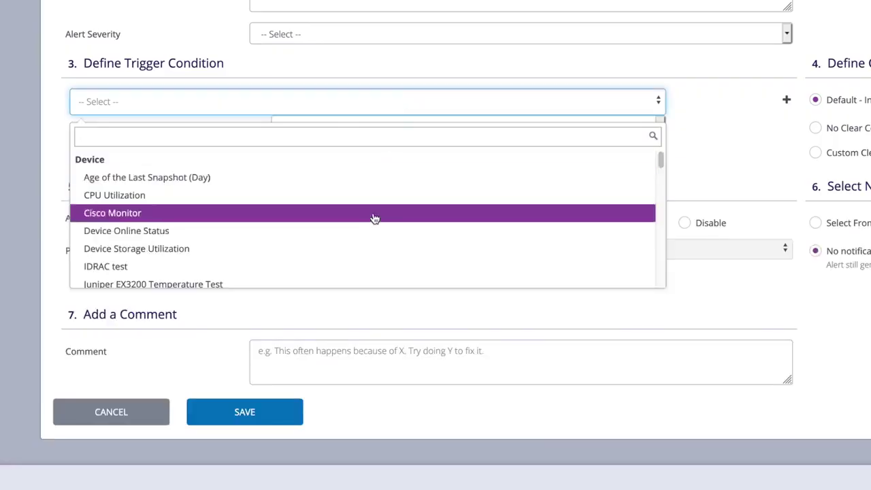
{"action": "scroll", "coordinate": [372, 218], "scroll_direction": "down", "scroll_amount": 2}
{"action": "scroll", "coordinate": [372, 218], "scroll_direction": "down", "scroll_amount": 3}
{"action": "scroll", "coordinate": [373, 217], "scroll_direction": "down", "scroll_amount": 5}
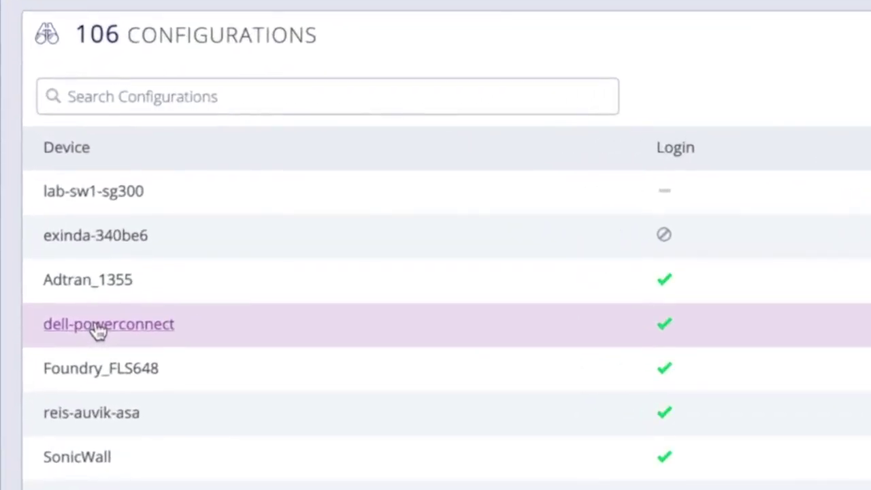
{"action": "left_click", "coordinate": [99, 327]}
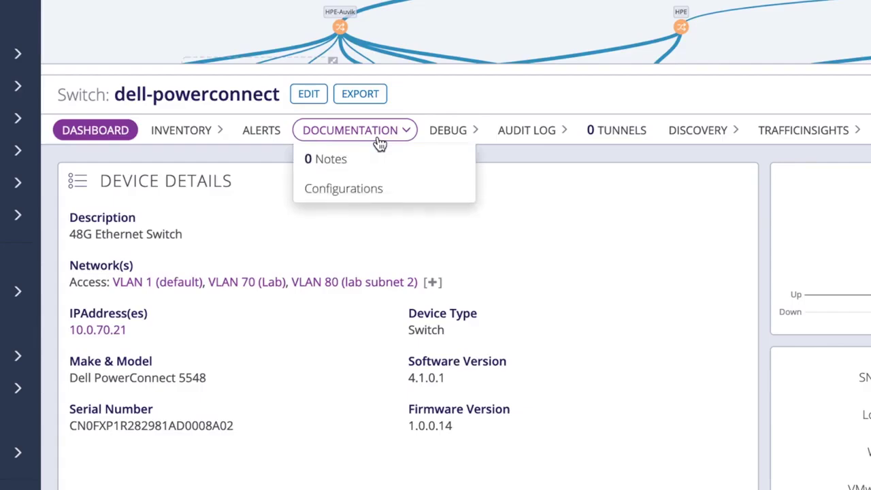
Select the switch's August 7th 2020 configuration and compare it with the running one.
{"action": "left_click", "coordinate": [361, 185]}
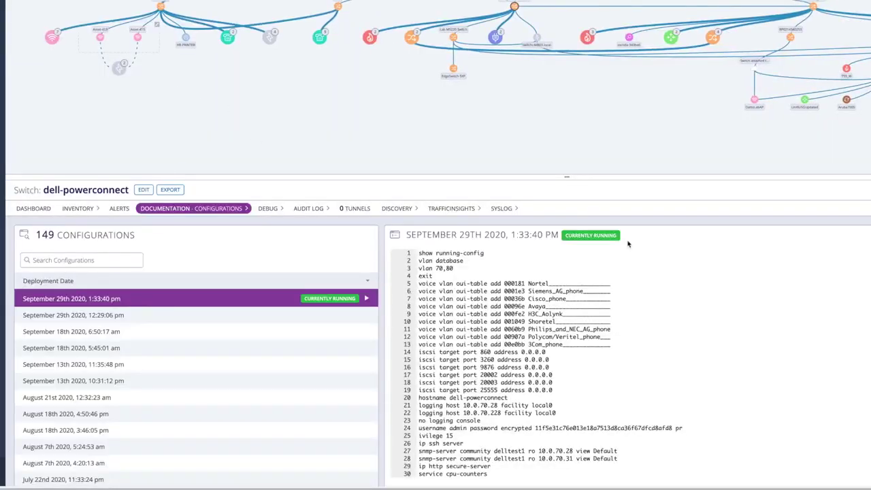
{"action": "scroll", "coordinate": [605, 307], "scroll_direction": "down", "scroll_amount": 3}
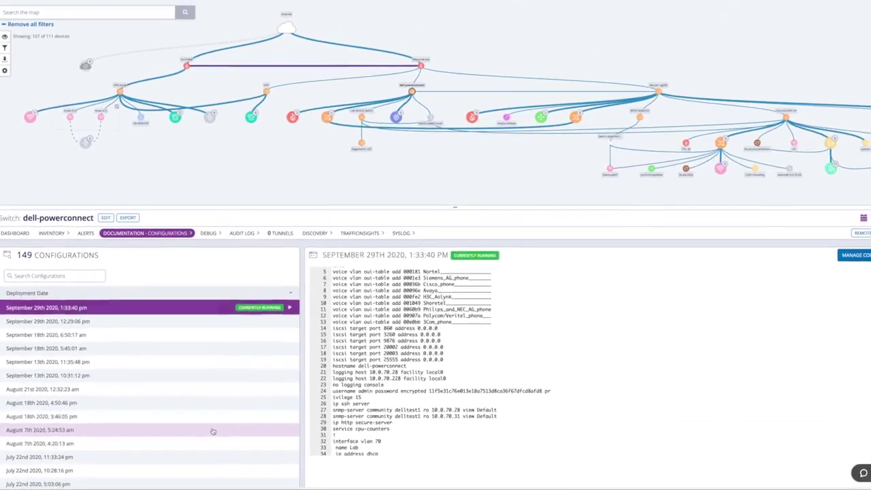
{"action": "left_click", "coordinate": [212, 430]}
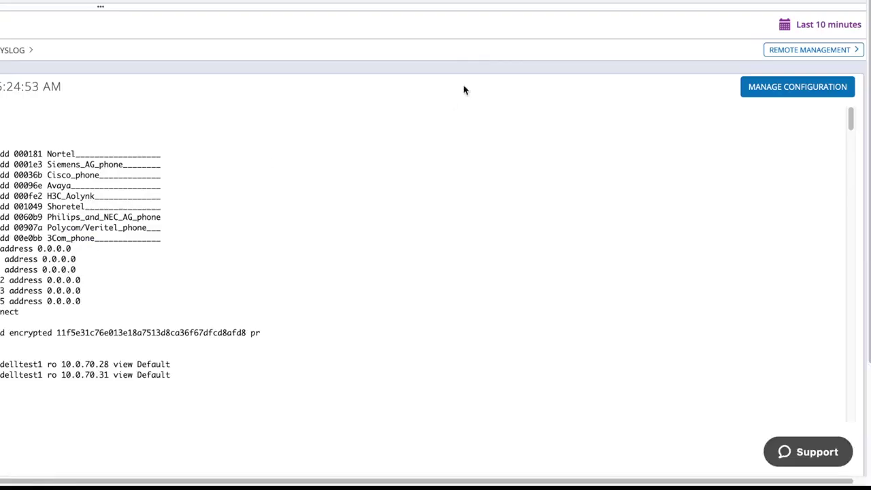
{"action": "left_click", "coordinate": [860, 254]}
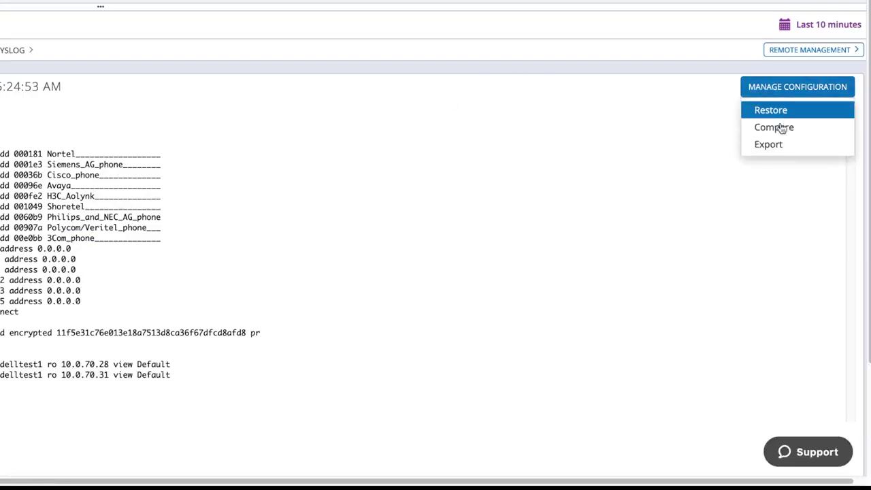
{"action": "left_click", "coordinate": [781, 133]}
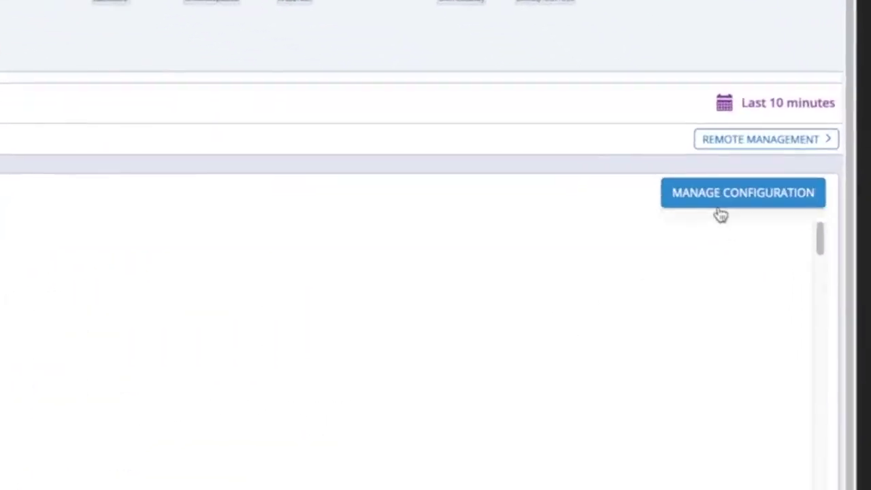
Close the comparison, start and cancel a configuration restore, then revisit Manage Configuration.
{"action": "left_click", "coordinate": [718, 192]}
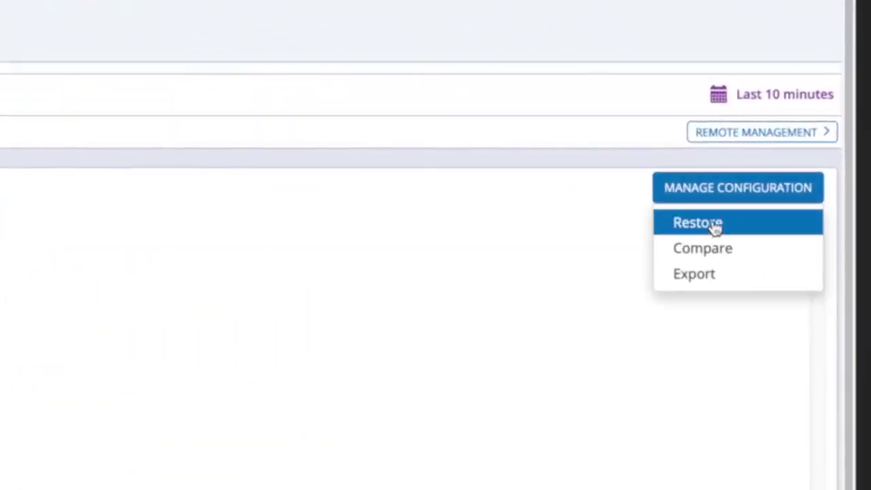
{"action": "left_click", "coordinate": [809, 285]}
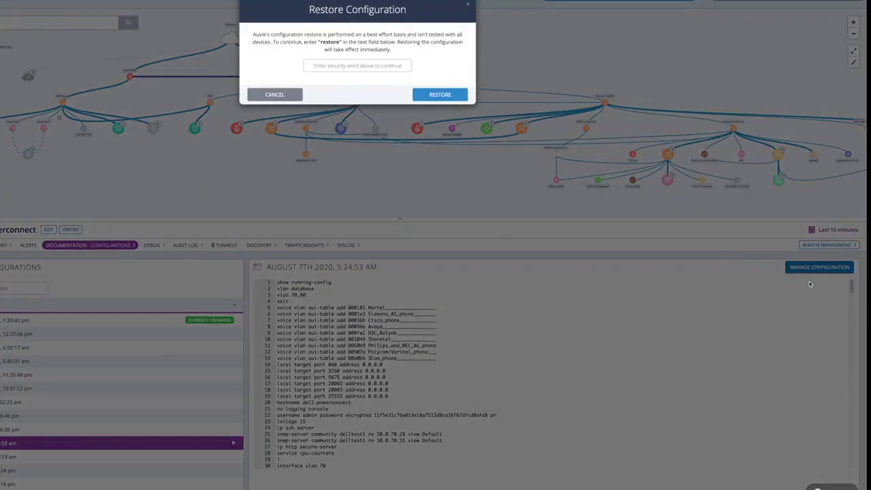
{"action": "key", "text": "Escape"}
{"action": "left_click", "coordinate": [799, 268]}
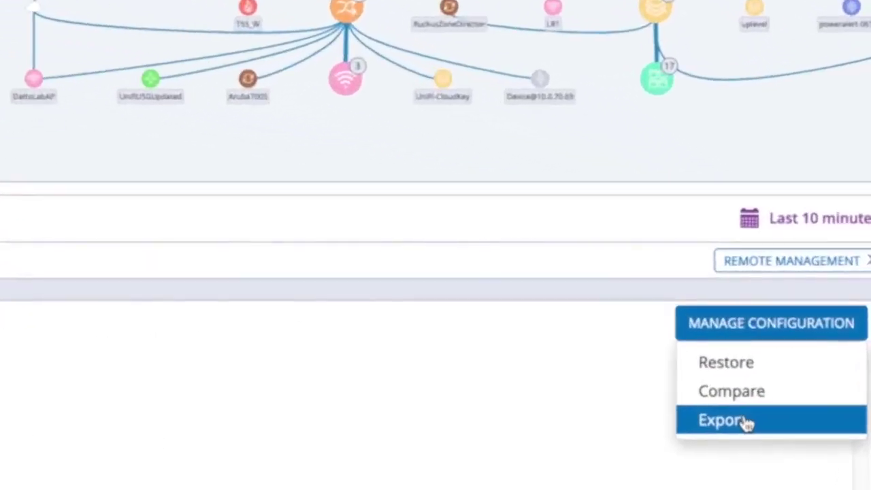
{"action": "left_click", "coordinate": [747, 422]}
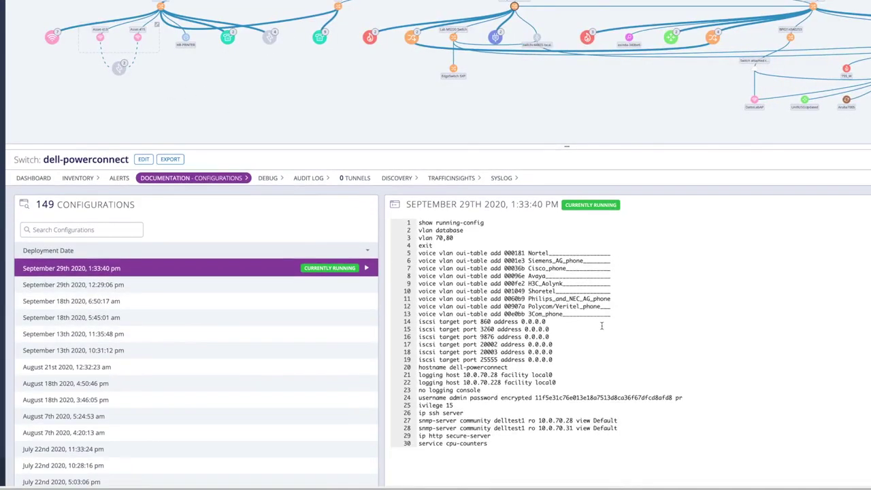
{"action": "scroll", "coordinate": [601, 325], "scroll_direction": "down", "scroll_amount": 2}
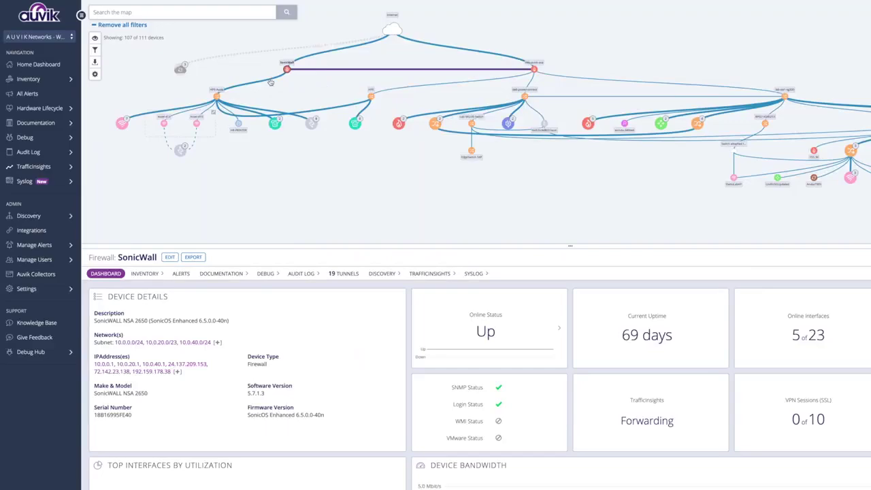
Open GigabitEthernet2/0/1 on HPE-Auvik via SonicWall's X0 (LAN) link, then launch TrafficInsights.
{"action": "left_click", "coordinate": [300, 68]}
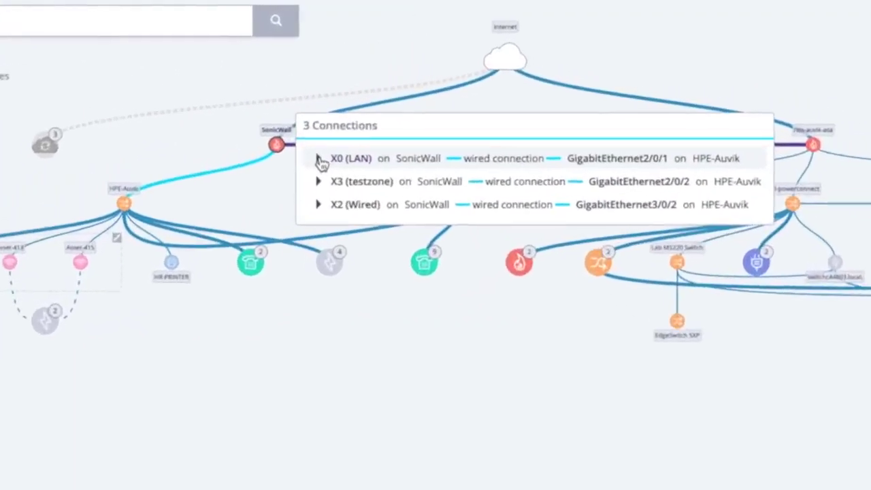
{"action": "left_click", "coordinate": [318, 158]}
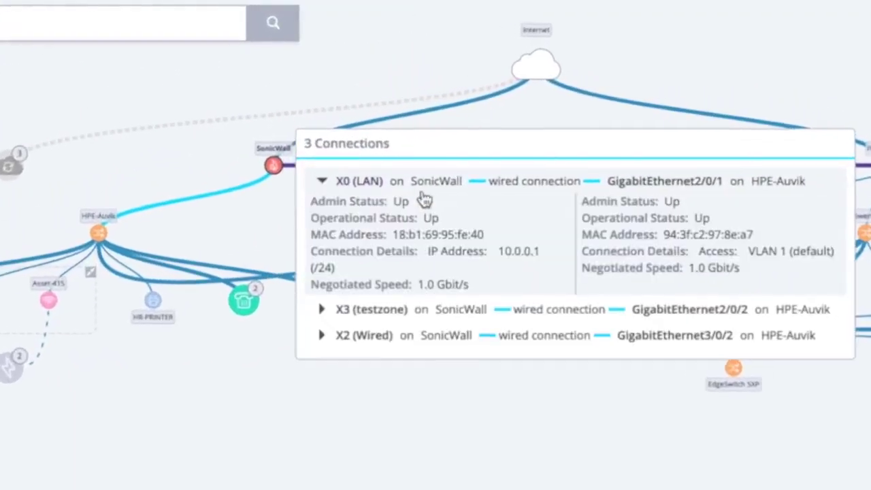
{"action": "left_click", "coordinate": [667, 183]}
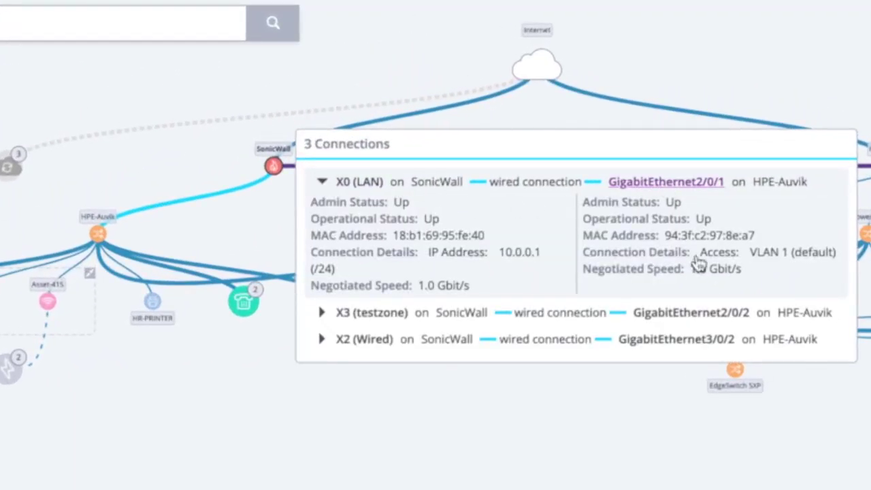
{"action": "scroll", "coordinate": [363, 234], "scroll_direction": "down", "scroll_amount": 3}
{"action": "scroll", "coordinate": [362, 234], "scroll_direction": "up", "scroll_amount": 5}
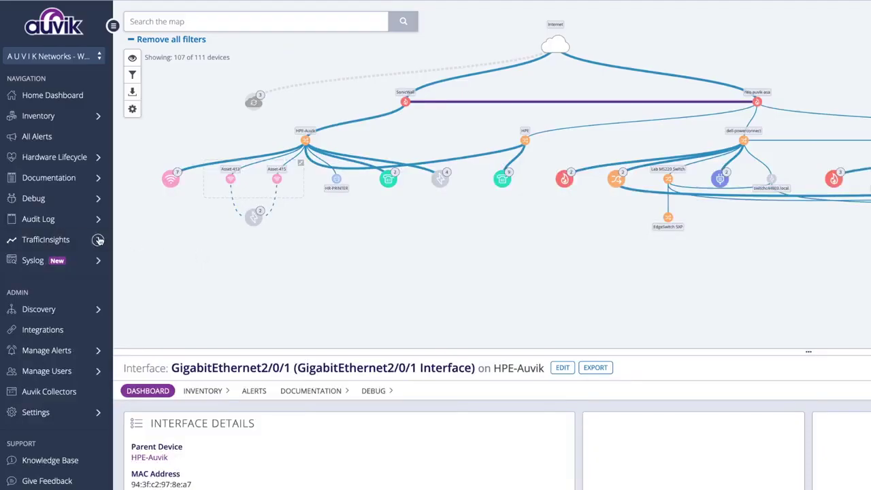
{"action": "left_click", "coordinate": [99, 240]}
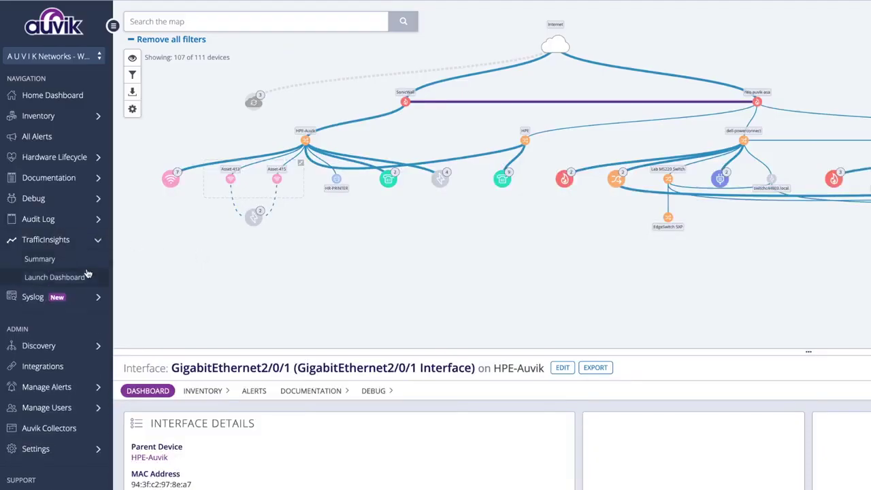
{"action": "left_click", "coordinate": [87, 272]}
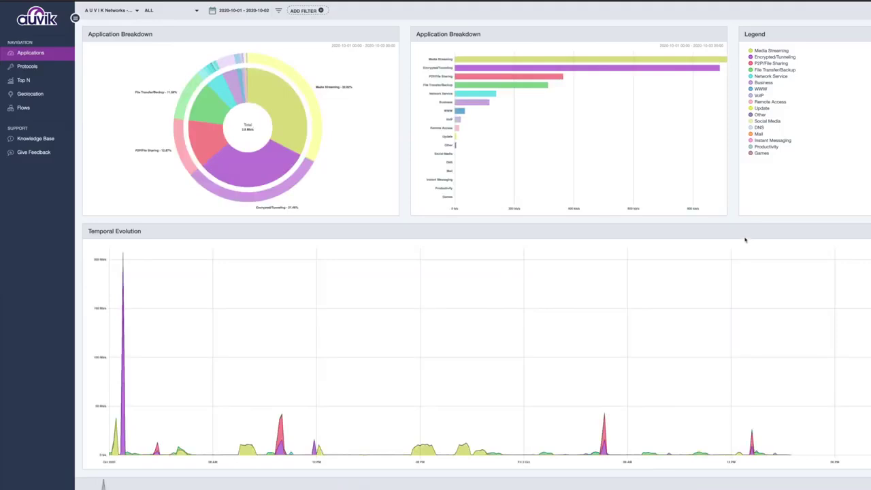
Drill into Media Streaming and File Transfer/Backup, then select 09:30–10:30 on October 1.
{"action": "left_click", "coordinate": [778, 53]}
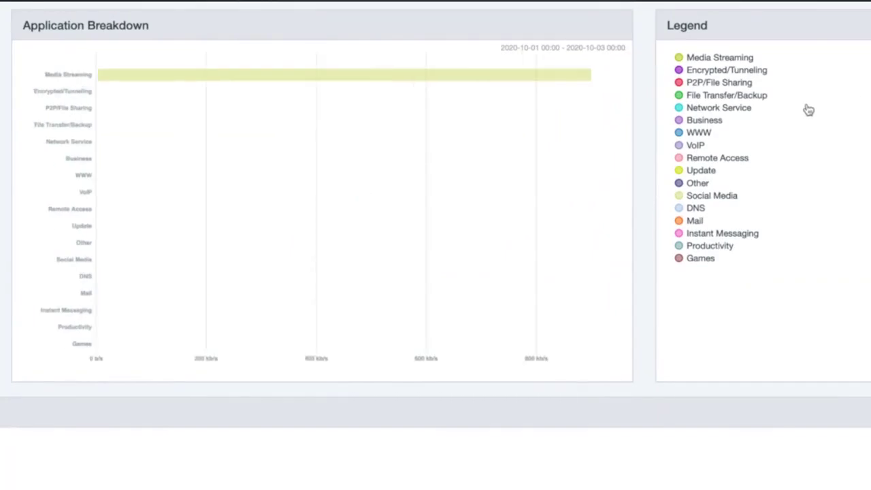
{"action": "left_click", "coordinate": [758, 100]}
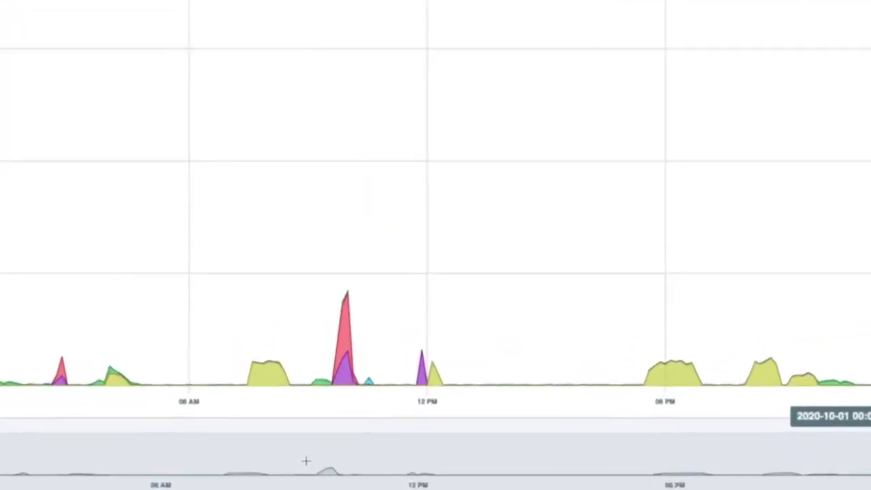
{"action": "left_click_drag", "start_coordinate": [313, 458], "coordinate": [365, 458]}
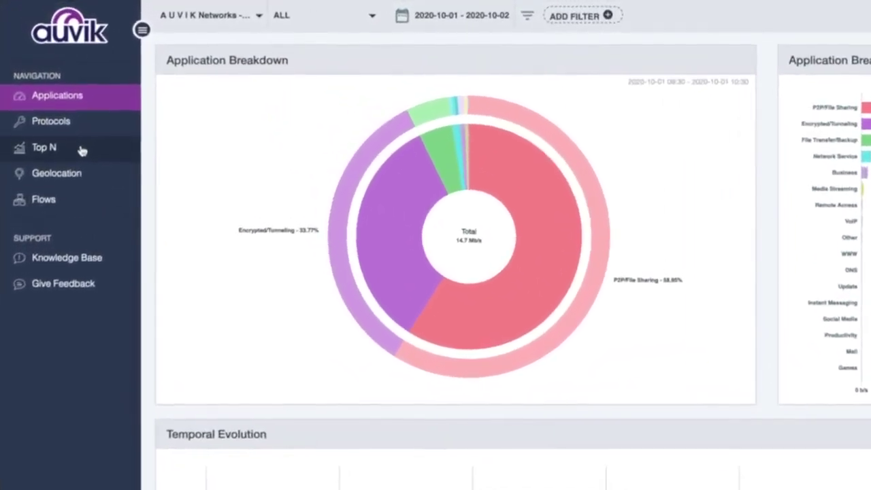
Open the Top N traffic summary from the sidebar.
{"action": "left_click", "coordinate": [80, 149]}
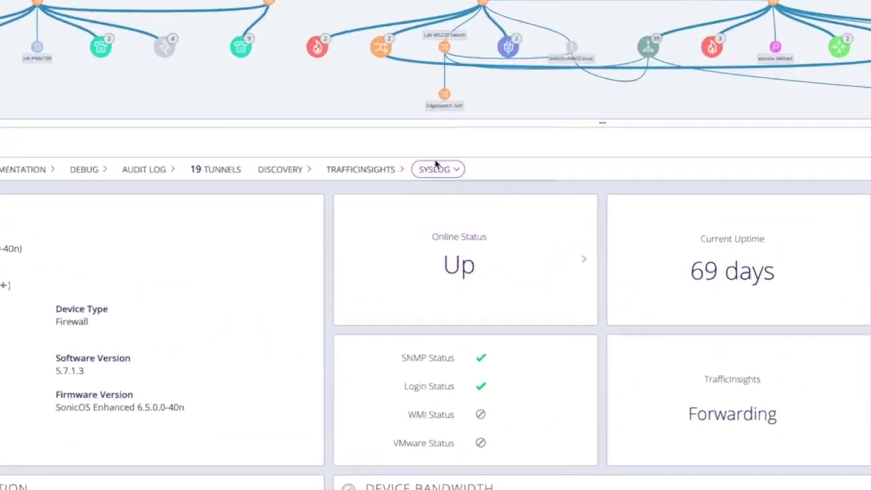
View SonicWall's syslog entries, search them for 'ike', and widen column E in the exported spreadsheet.
{"action": "left_click", "coordinate": [410, 140]}
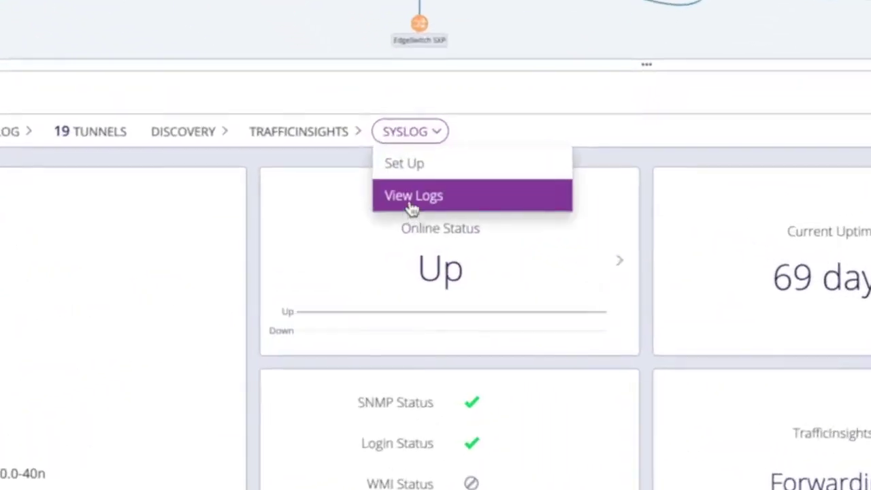
{"action": "left_click", "coordinate": [411, 203]}
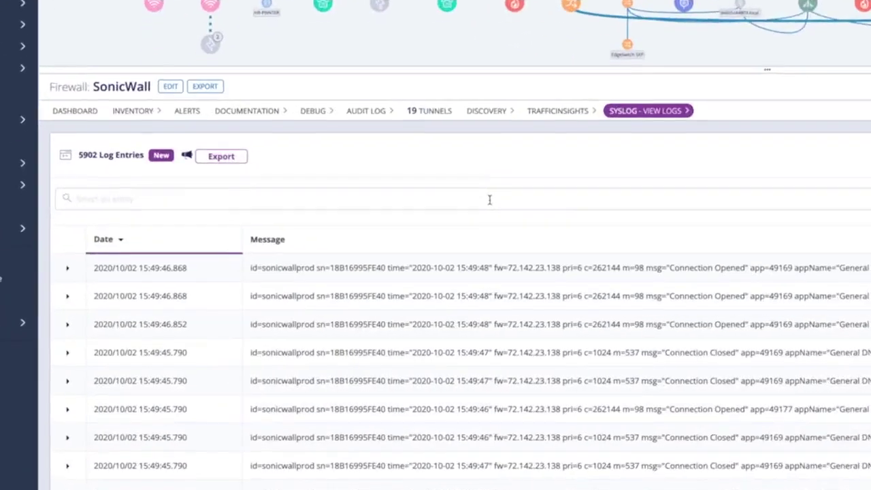
{"action": "left_click", "coordinate": [551, 170]}
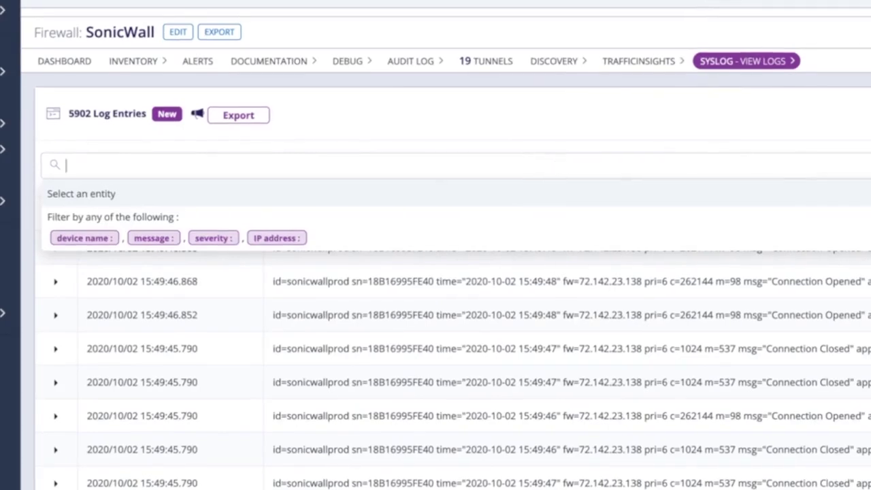
{"action": "type", "text": "ik"}
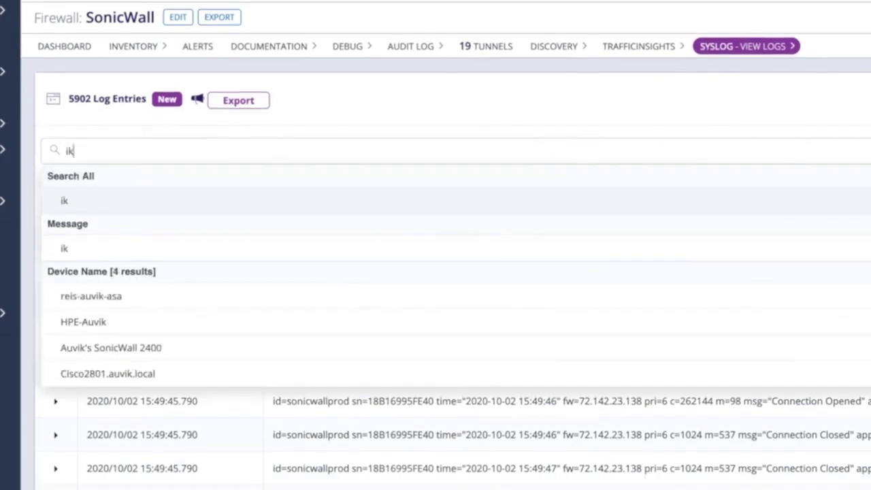
{"action": "type", "text": "e"}
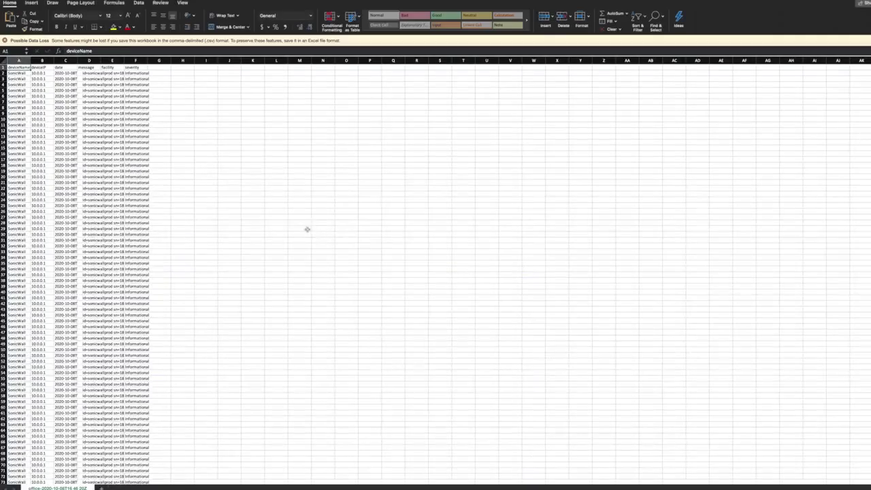
{"action": "left_click_drag", "start_coordinate": [273, 61], "coordinate": [282, 62]}
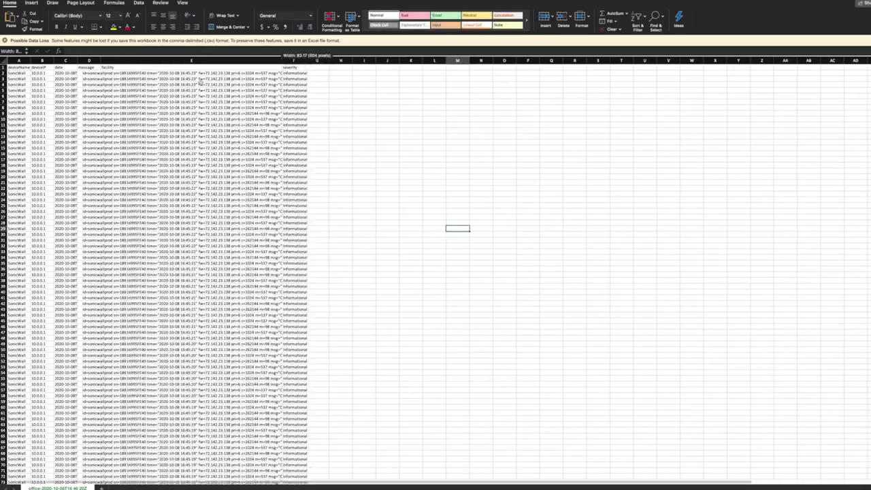
{"action": "left_click", "coordinate": [128, 96]}
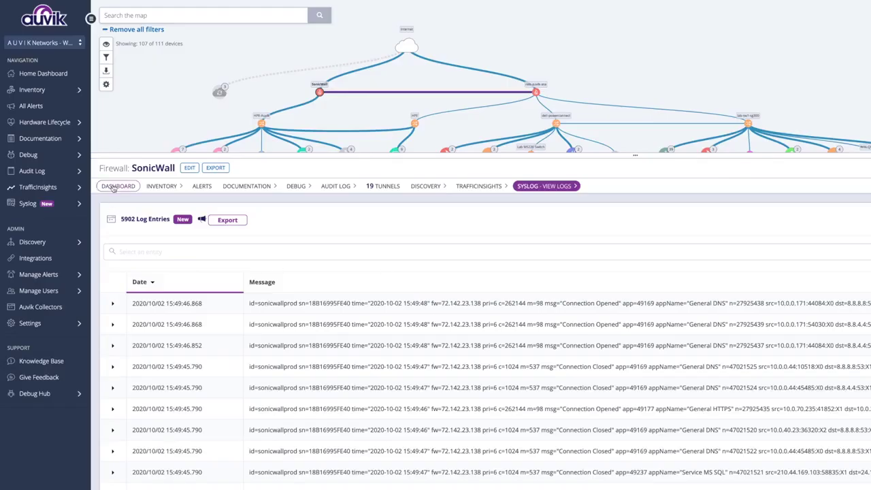
From the firewall dashboard, start a Remote Management terminal session, confirming the password.
{"action": "left_click", "coordinate": [114, 187]}
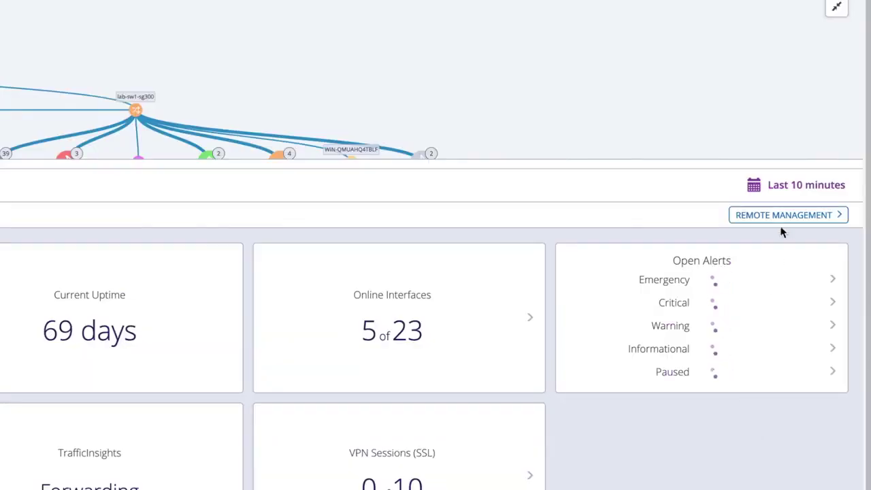
{"action": "left_click", "coordinate": [779, 215]}
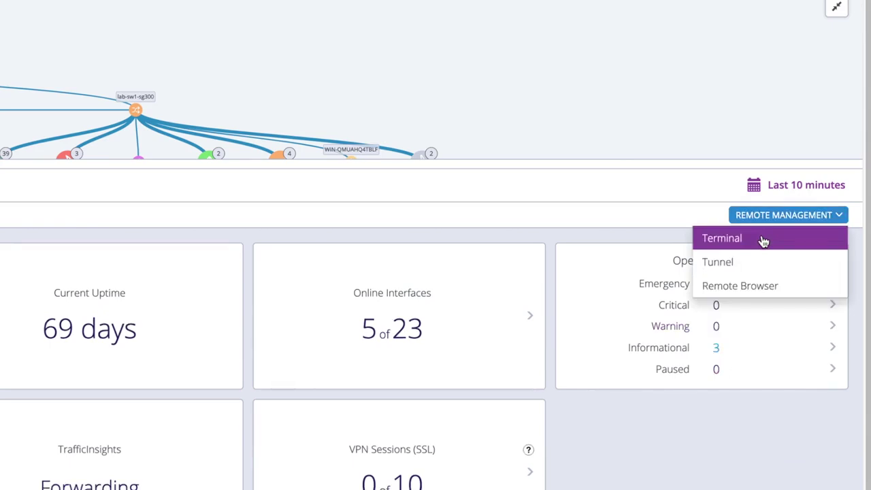
{"action": "left_click", "coordinate": [764, 240]}
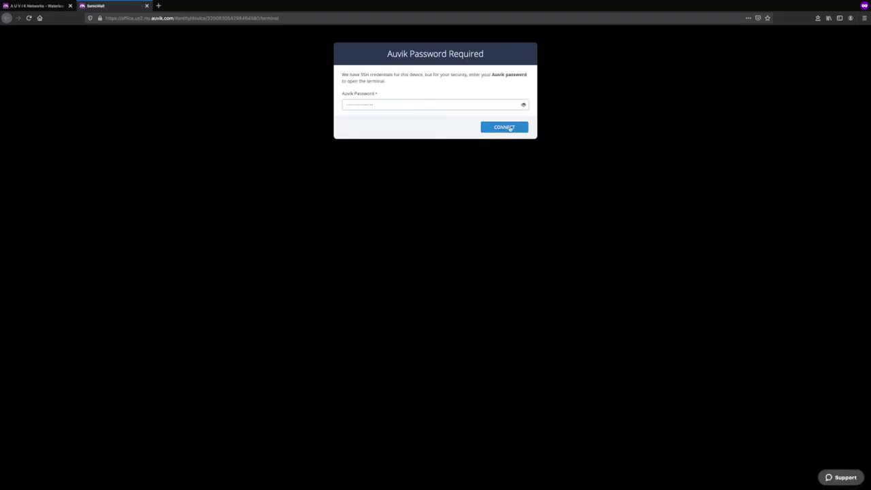
{"action": "left_click", "coordinate": [510, 128]}
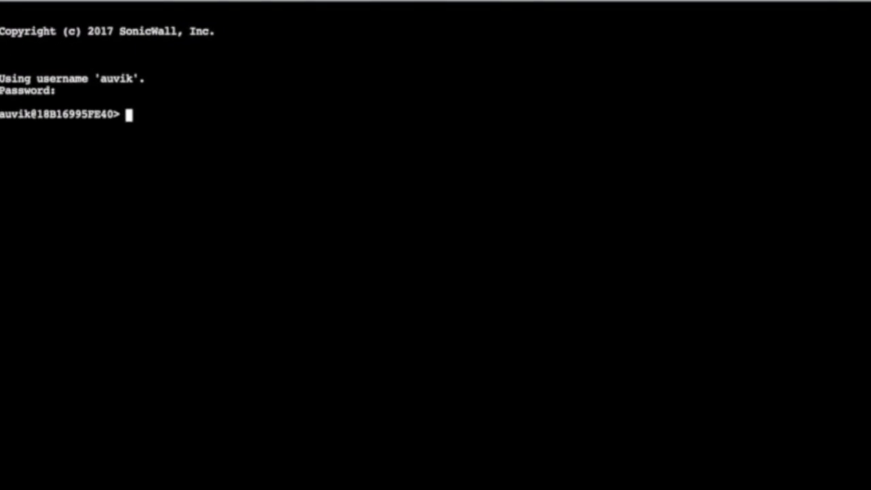
List the SonicWall's available commands with ? and page through them.
{"action": "key", "text": "question"}
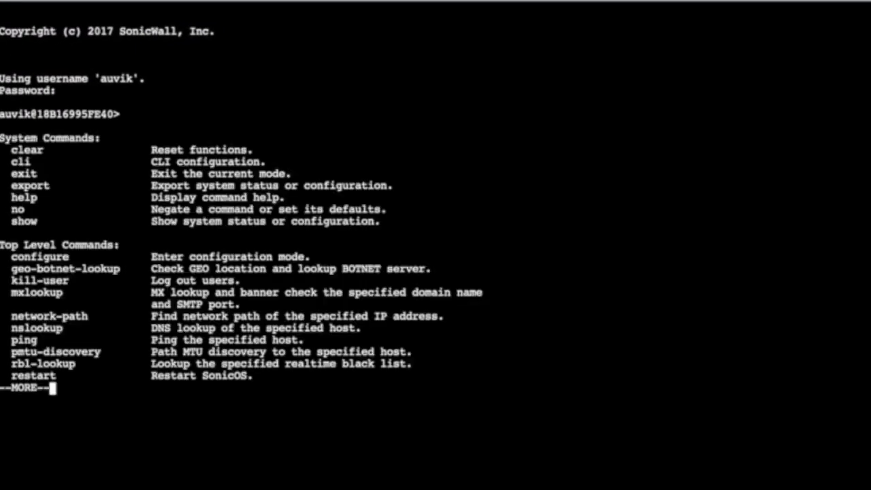
{"action": "key", "text": "Return"}
{"action": "key", "text": "space"}
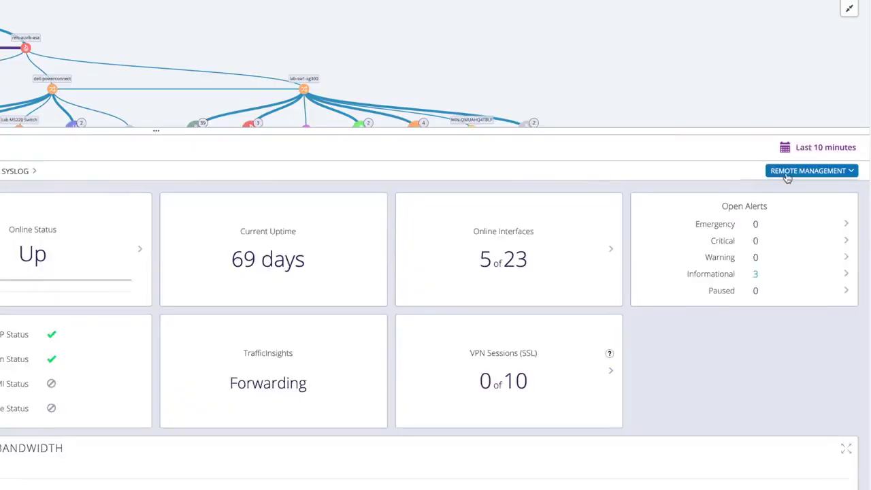
Open the SonicWall web login via Remote Browser, then a TCP tunnel to 10.0.0.1.
{"action": "left_click", "coordinate": [792, 173]}
{"action": "left_click", "coordinate": [787, 227]}
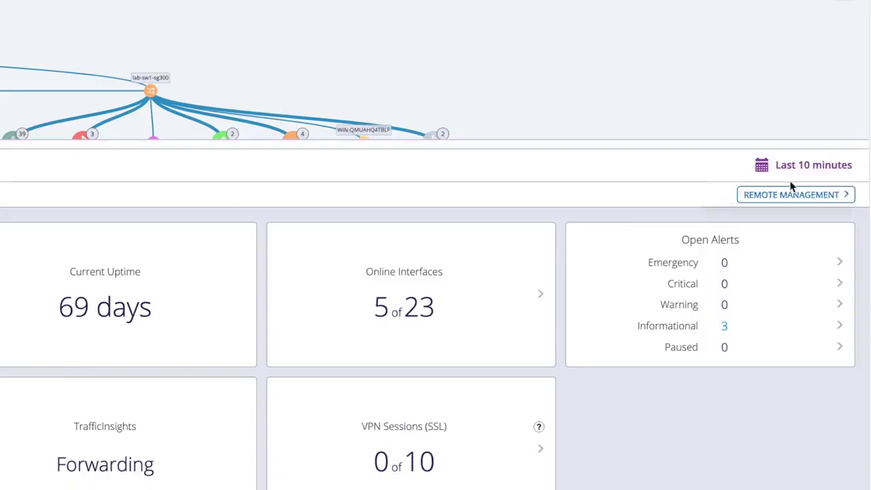
{"action": "left_click", "coordinate": [793, 194]}
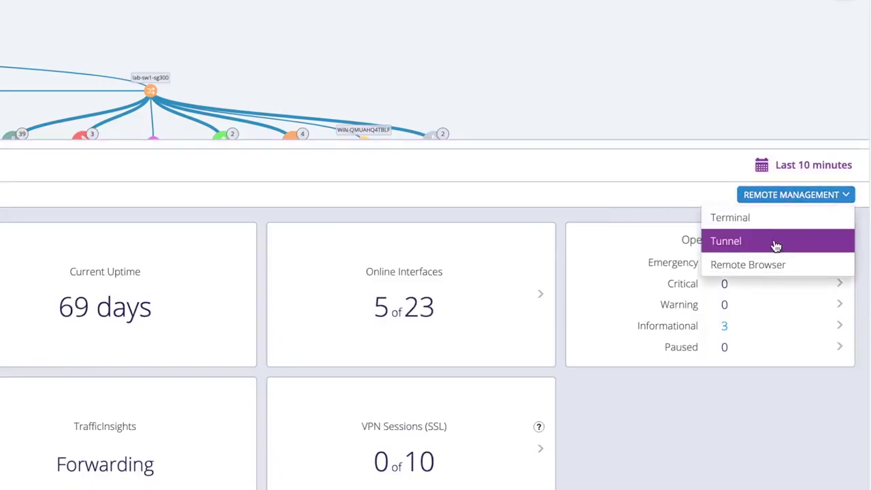
{"action": "left_click", "coordinate": [776, 242]}
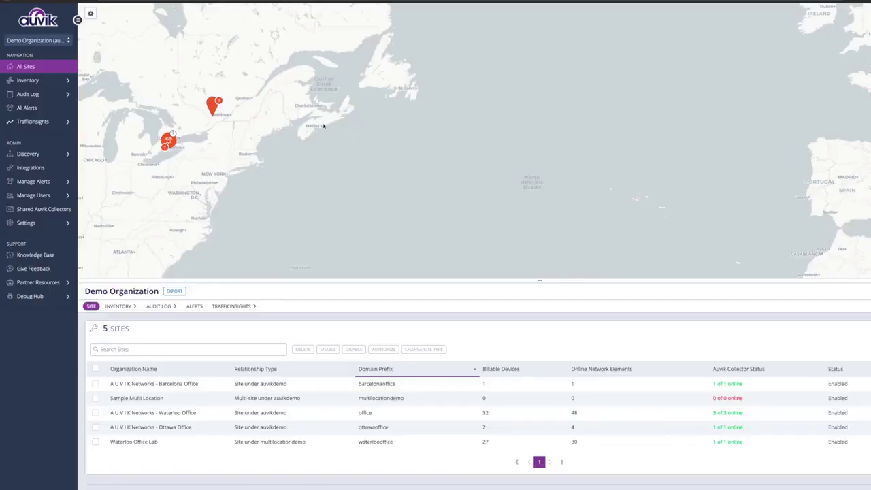
Choose Demo Organization's All Sites view from the organization selector.
{"action": "left_click", "coordinate": [51, 42]}
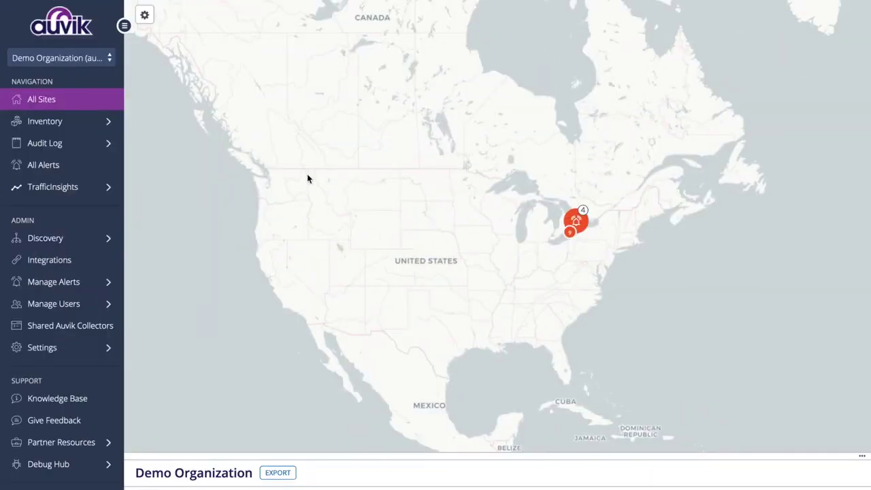
Show alerts across all sites for the last week.
{"action": "left_click", "coordinate": [86, 169]}
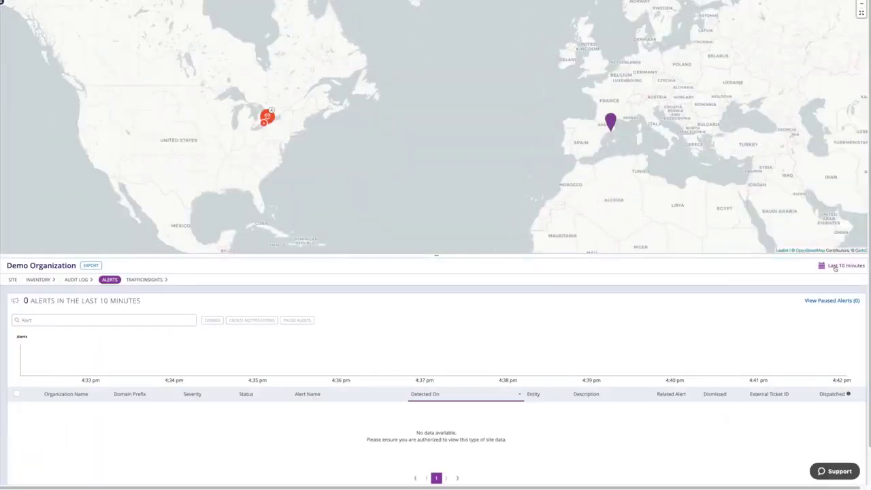
{"action": "left_click", "coordinate": [836, 266]}
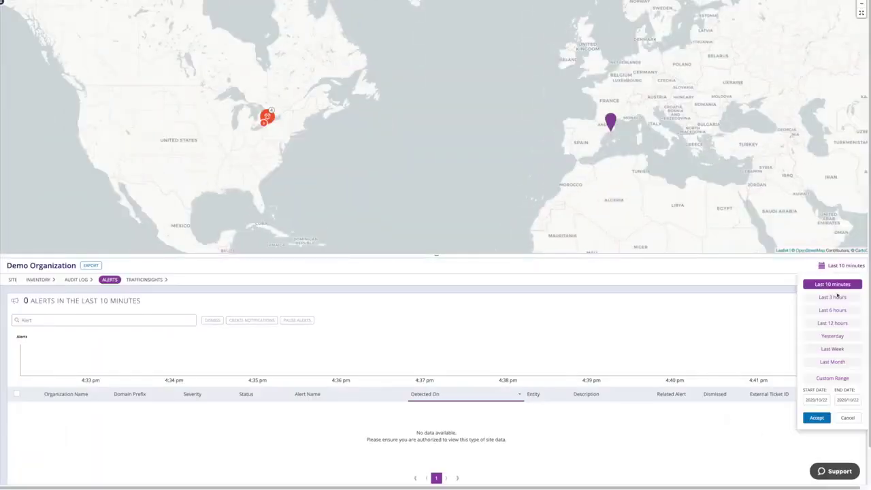
{"action": "left_click", "coordinate": [831, 349]}
{"action": "scroll", "coordinate": [383, 385], "scroll_direction": "down", "scroll_amount": 1}
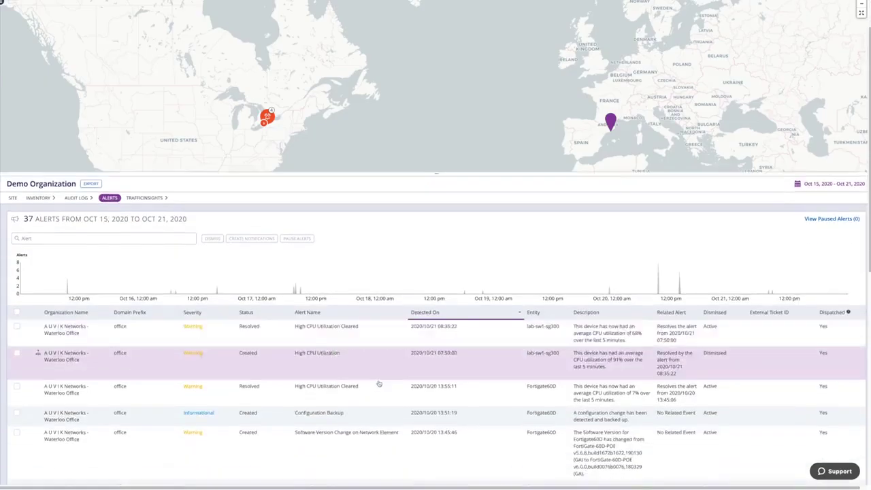
{"action": "scroll", "coordinate": [371, 327], "scroll_direction": "down", "scroll_amount": 4}
Open the High CPU Utilization Cleared alert's lab-sw1-sg300 dashboard, then return to the overview.
{"action": "left_click", "coordinate": [363, 241]}
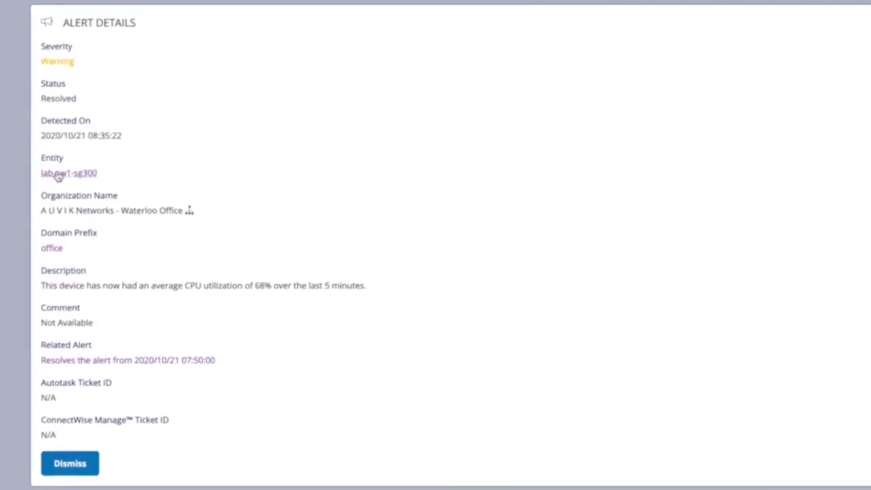
{"action": "left_click", "coordinate": [58, 173]}
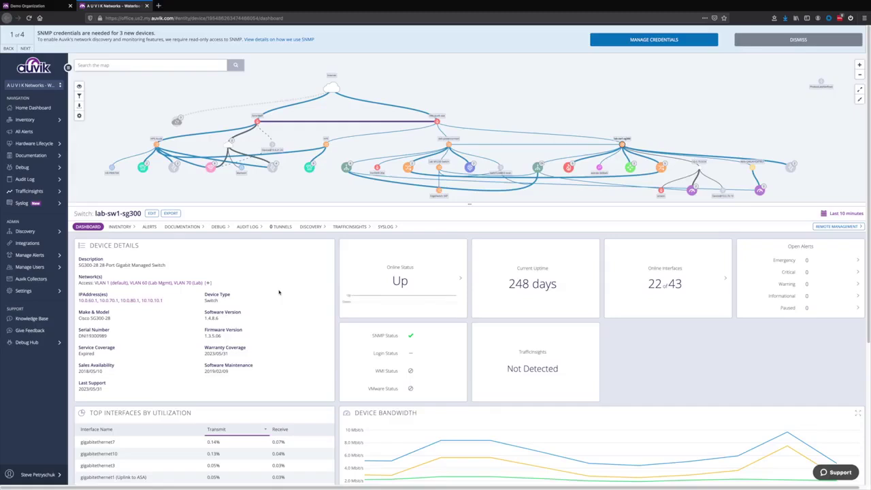
{"action": "scroll", "coordinate": [279, 293], "scroll_direction": "down", "scroll_amount": 2}
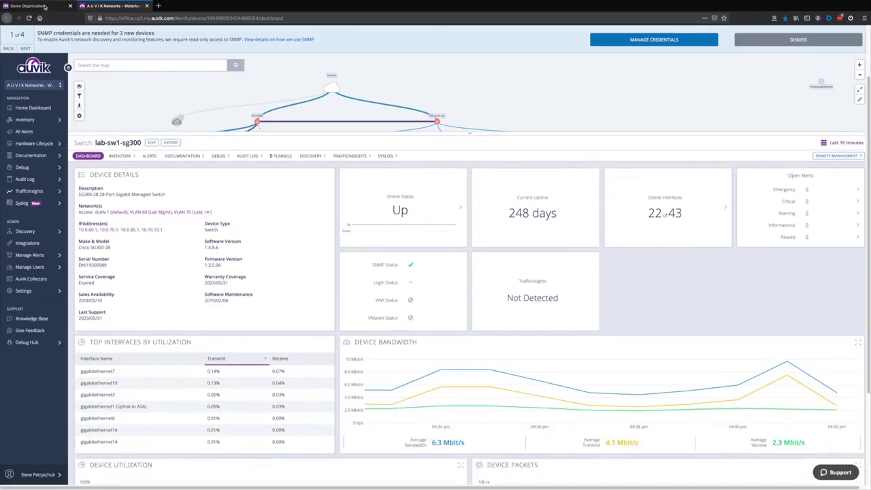
{"action": "left_click", "coordinate": [31, 6]}
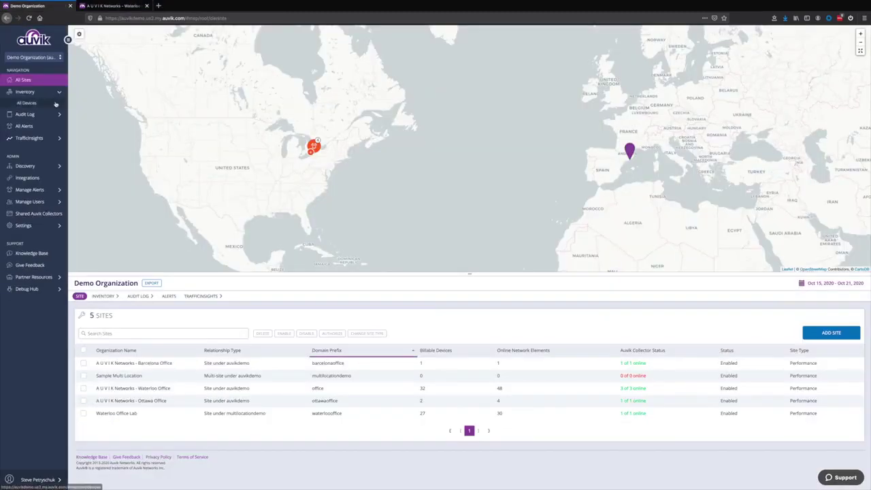
Filter All Devices to type: Firewall by searching 'fi', showing 19 devices.
{"action": "left_click", "coordinate": [27, 102]}
{"action": "left_click", "coordinate": [163, 333]}
{"action": "type", "text": "fir"}
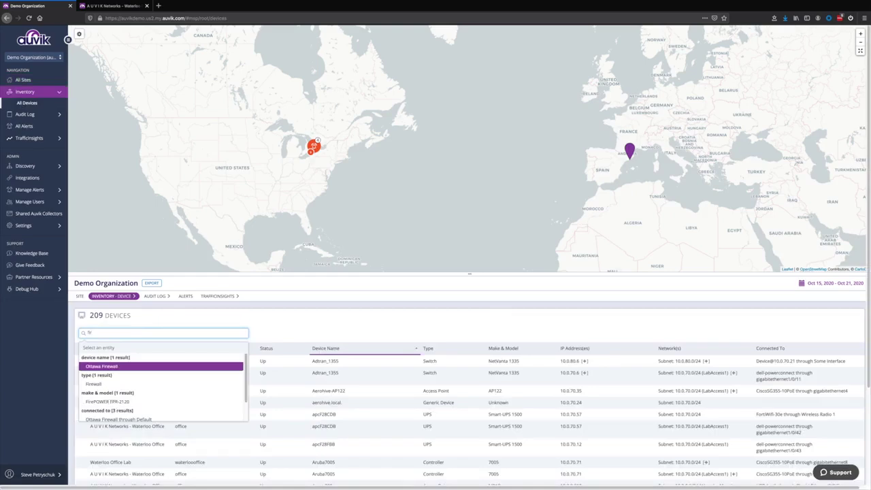
{"action": "key", "text": "Down"}
{"action": "key", "text": "Return"}
{"action": "scroll", "coordinate": [279, 350], "scroll_direction": "down", "scroll_amount": 1}
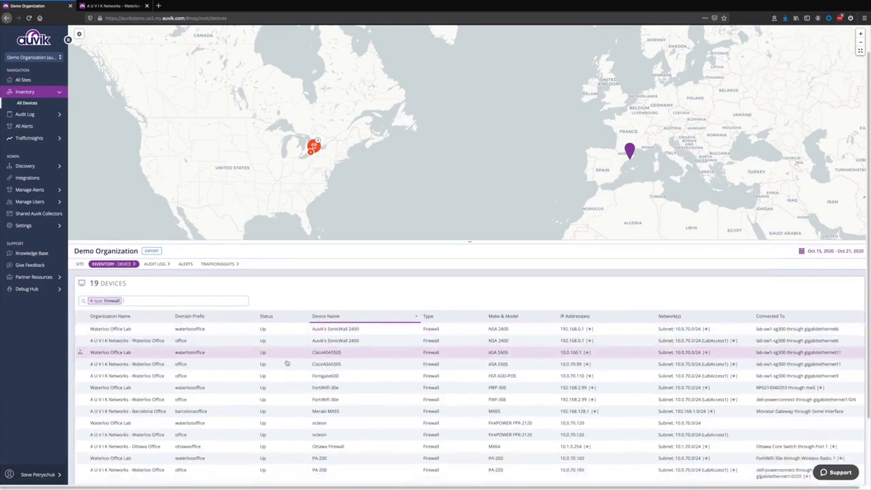
{"action": "scroll", "coordinate": [286, 362], "scroll_direction": "down", "scroll_amount": 2}
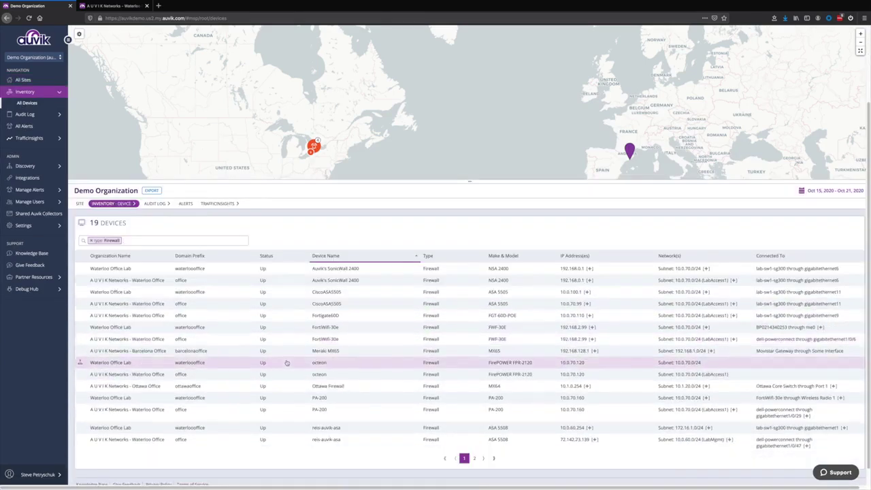